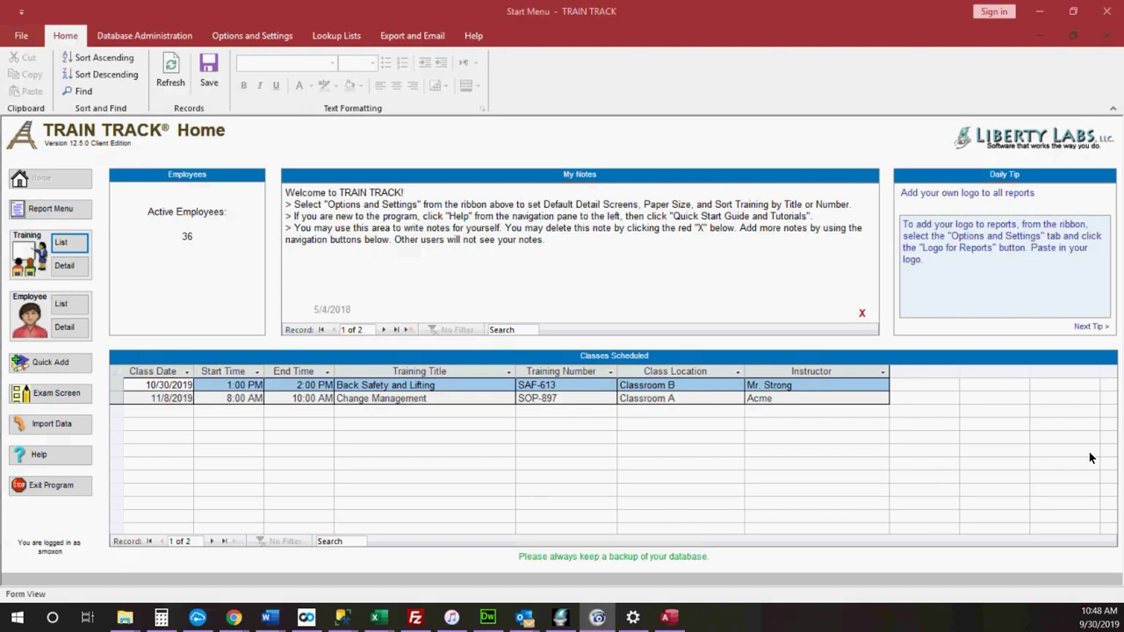
Open the Document Control training's detail record from the training list and allow editing.
left_click(66, 249)
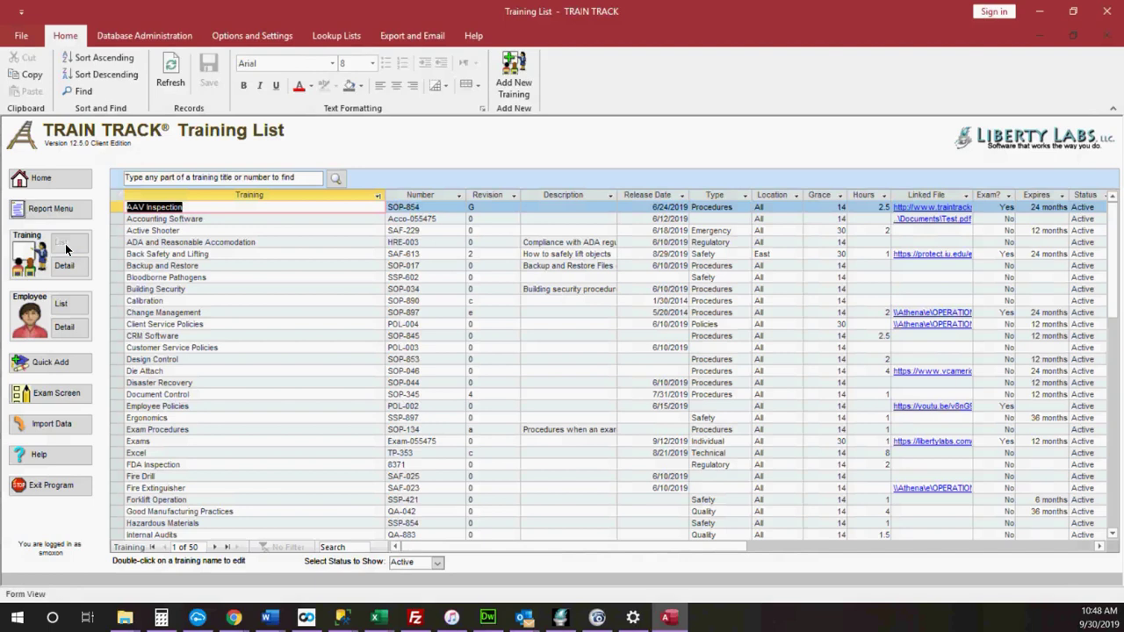
double_click(162, 394)
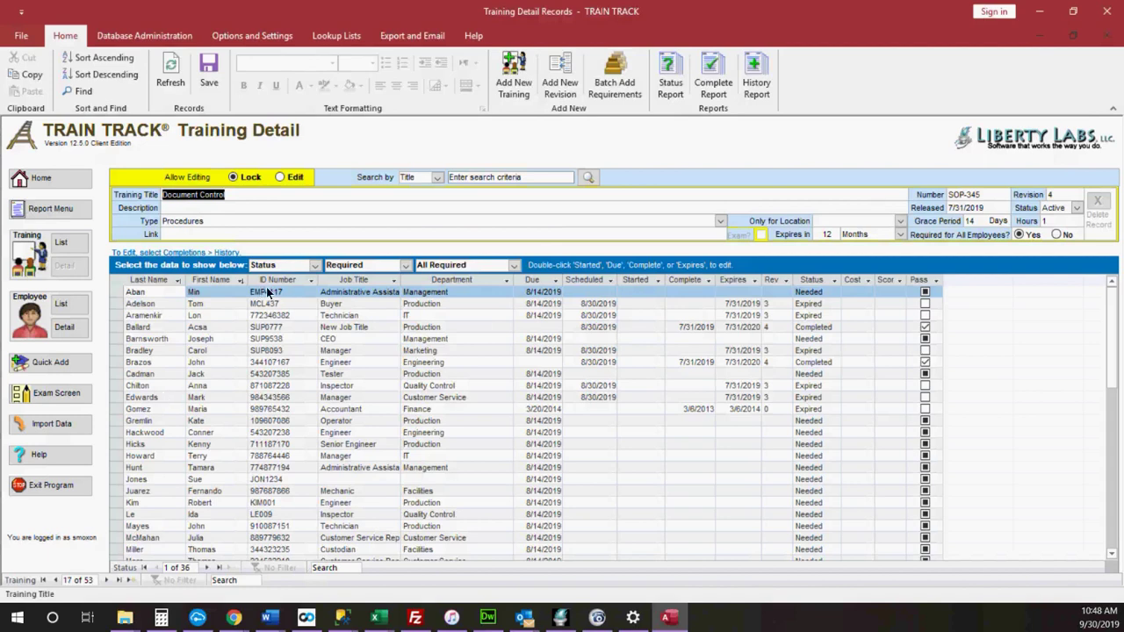
left_click(280, 176)
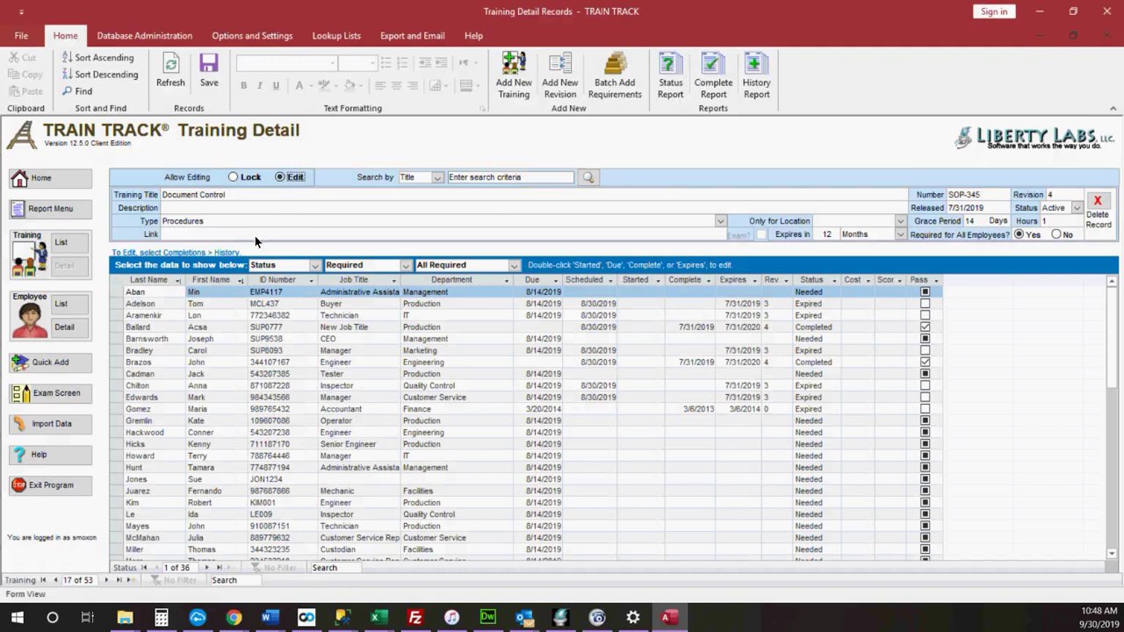
Start inserting a hyperlink in the training record's Link field and browse for an existing file.
left_click(220, 234)
right_click(192, 239)
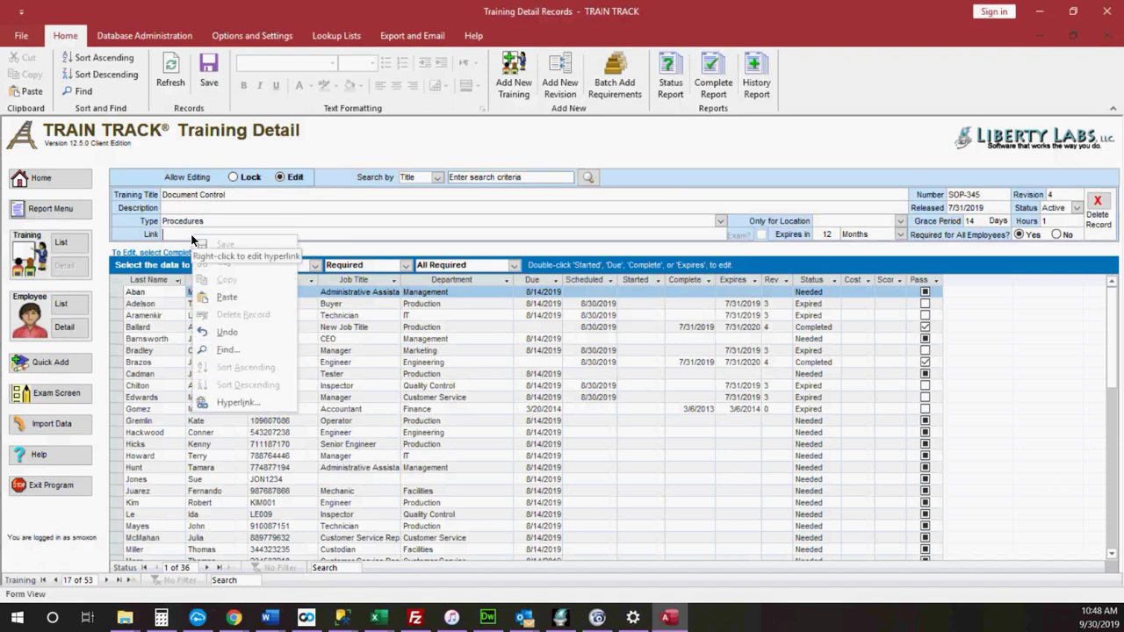
left_click(230, 403)
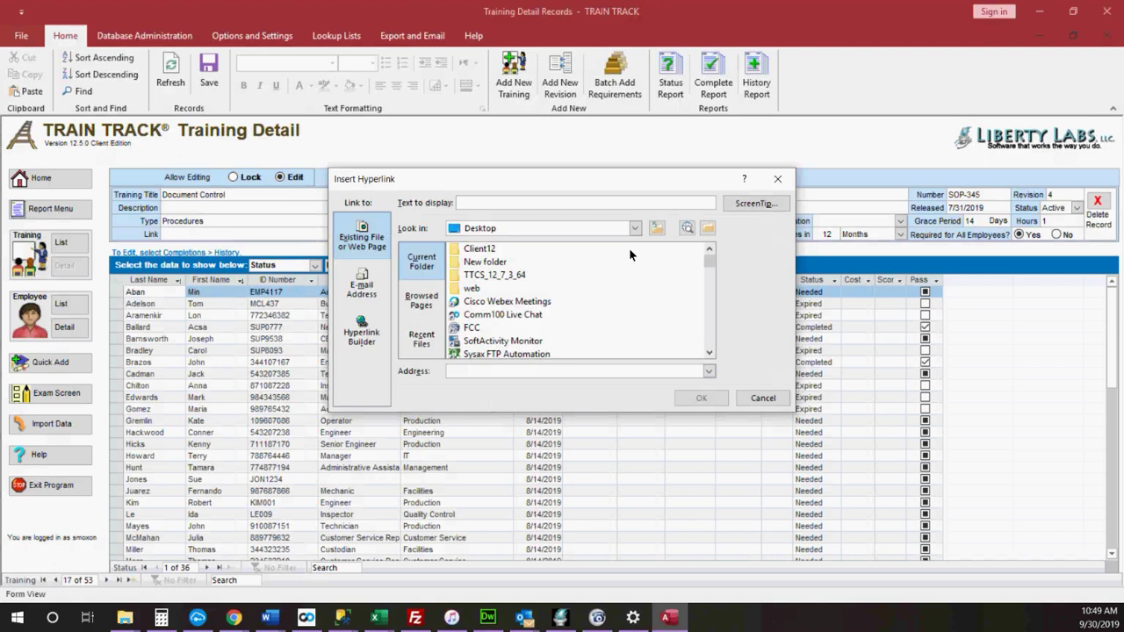
left_click(708, 230)
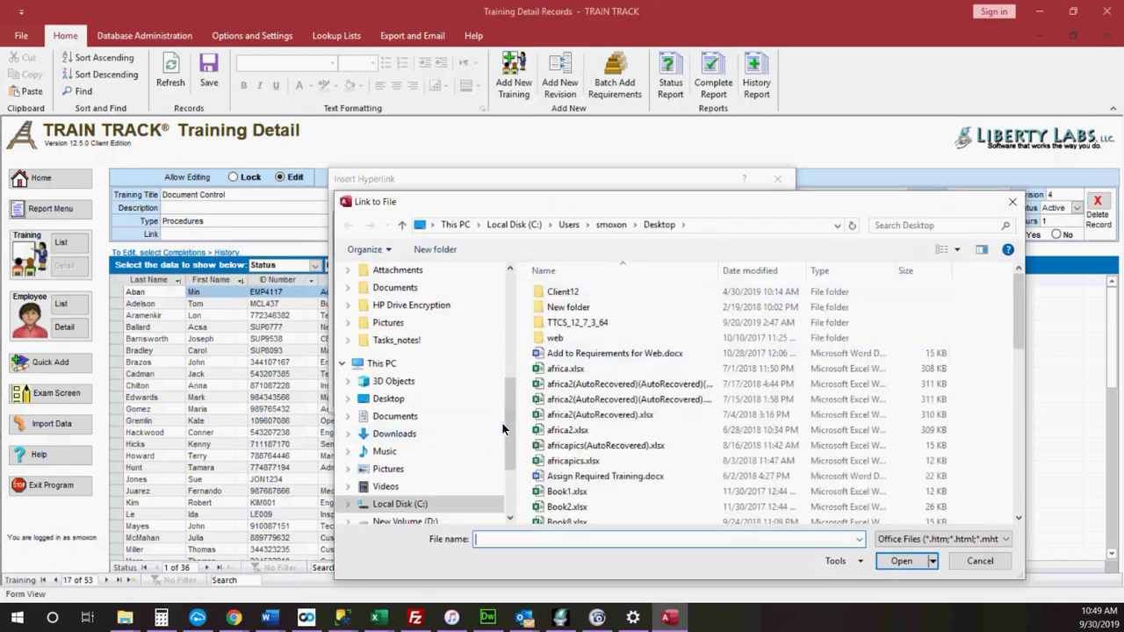
Browse the network to ATHENA, e, OPERATIONS, Document Control, Document Library and open the SOP folder.
scroll(512, 422, "down", 2)
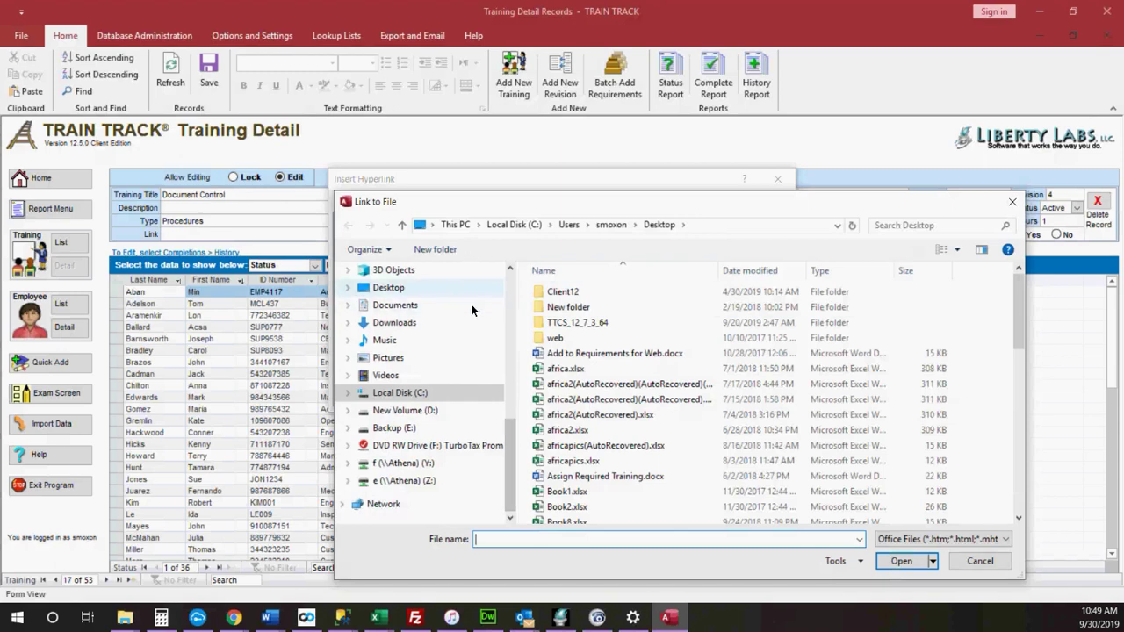
left_click(340, 504)
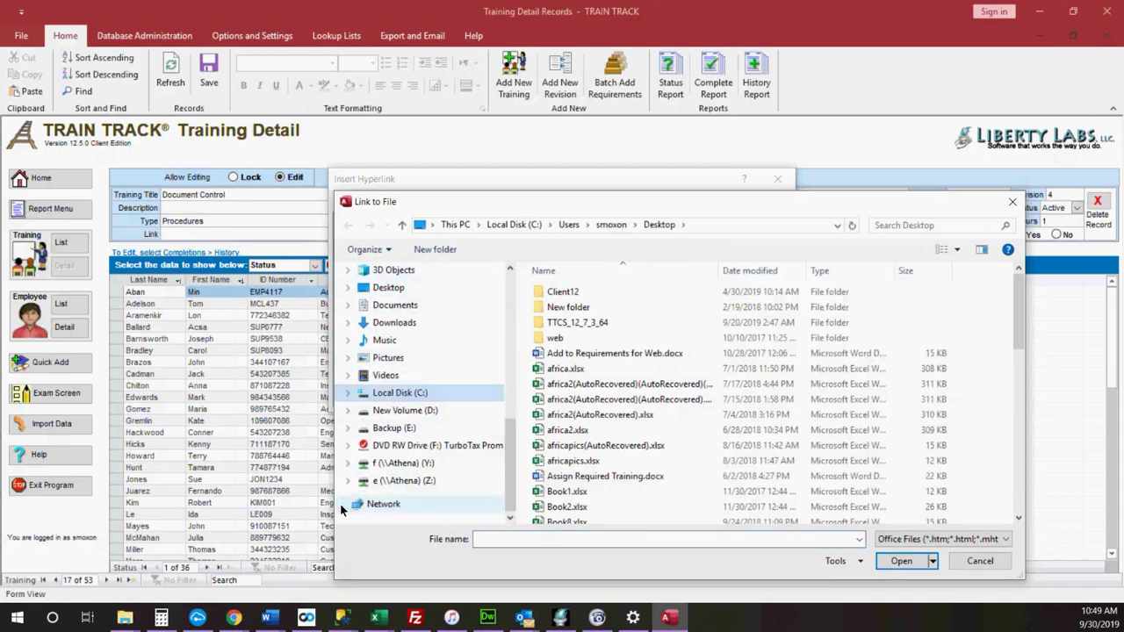
left_click(385, 505)
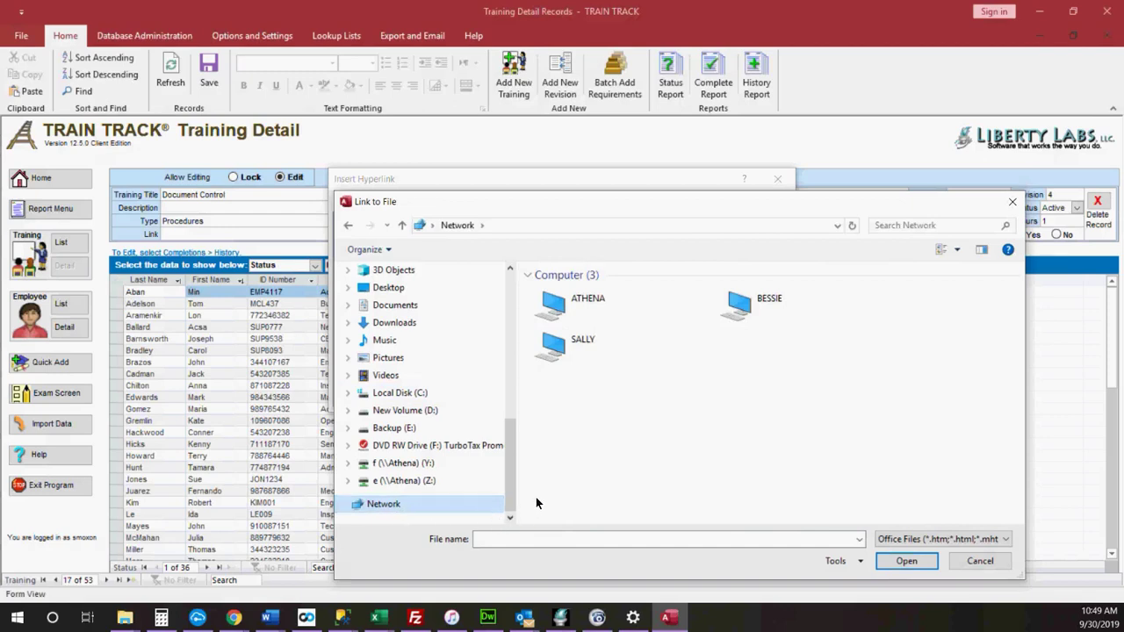
double_click(572, 306)
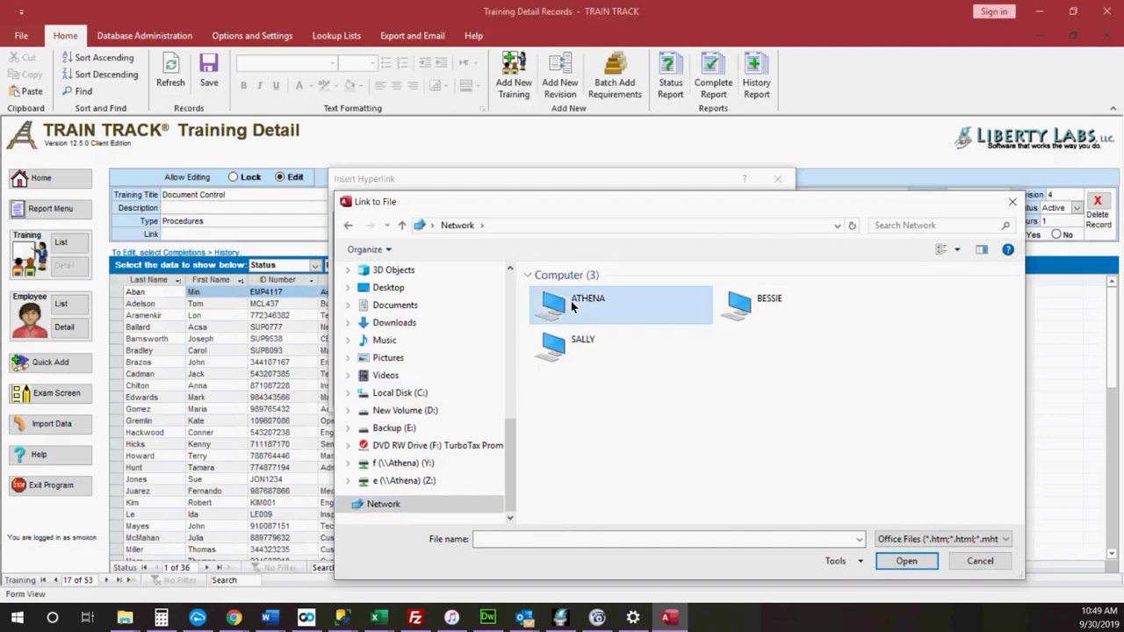
double_click(573, 320)
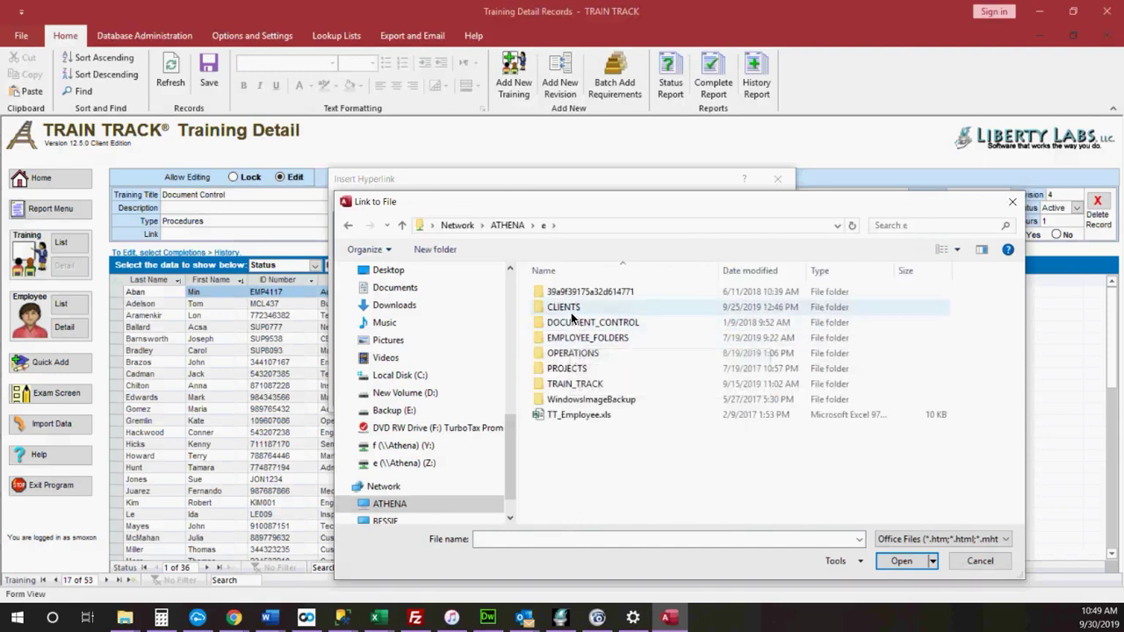
left_click(563, 353)
double_click(563, 353)
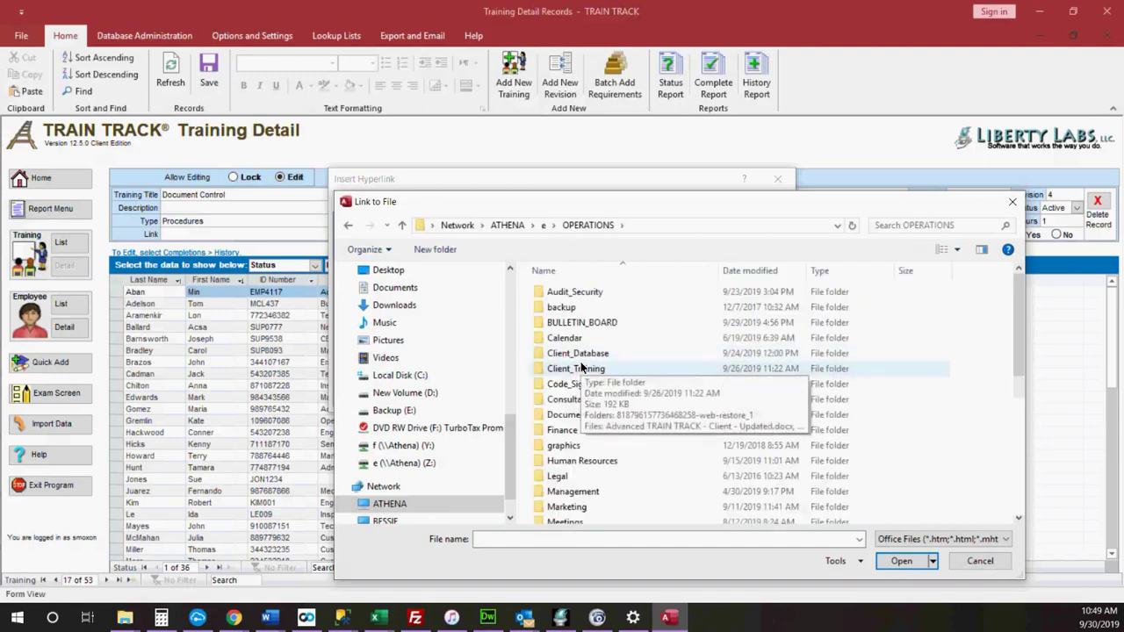
double_click(572, 414)
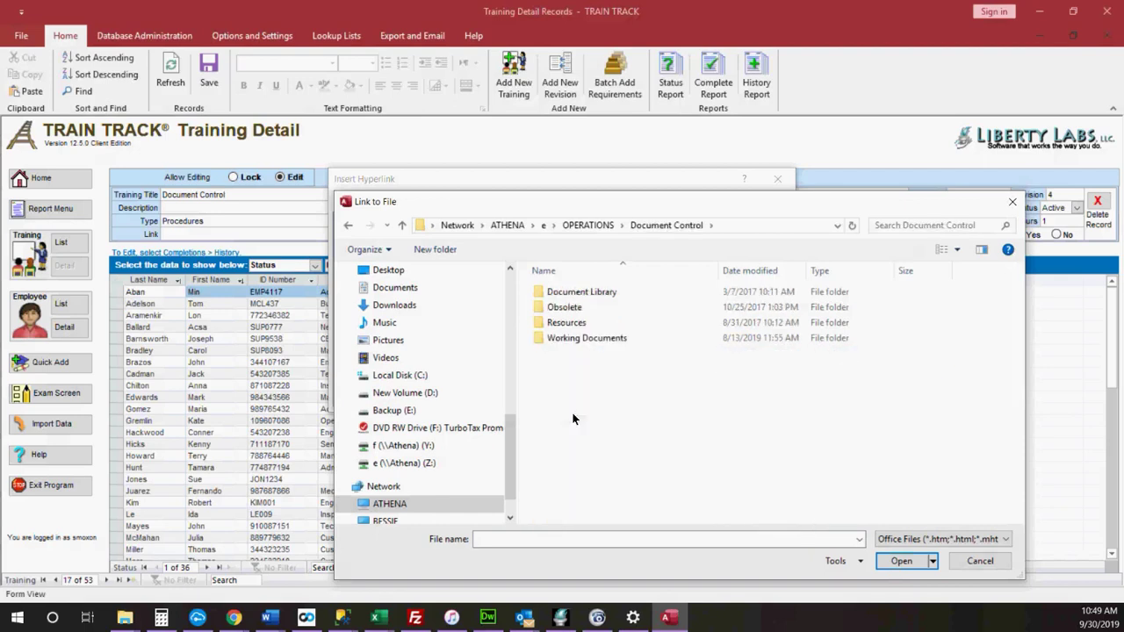
left_click(578, 297)
double_click(578, 297)
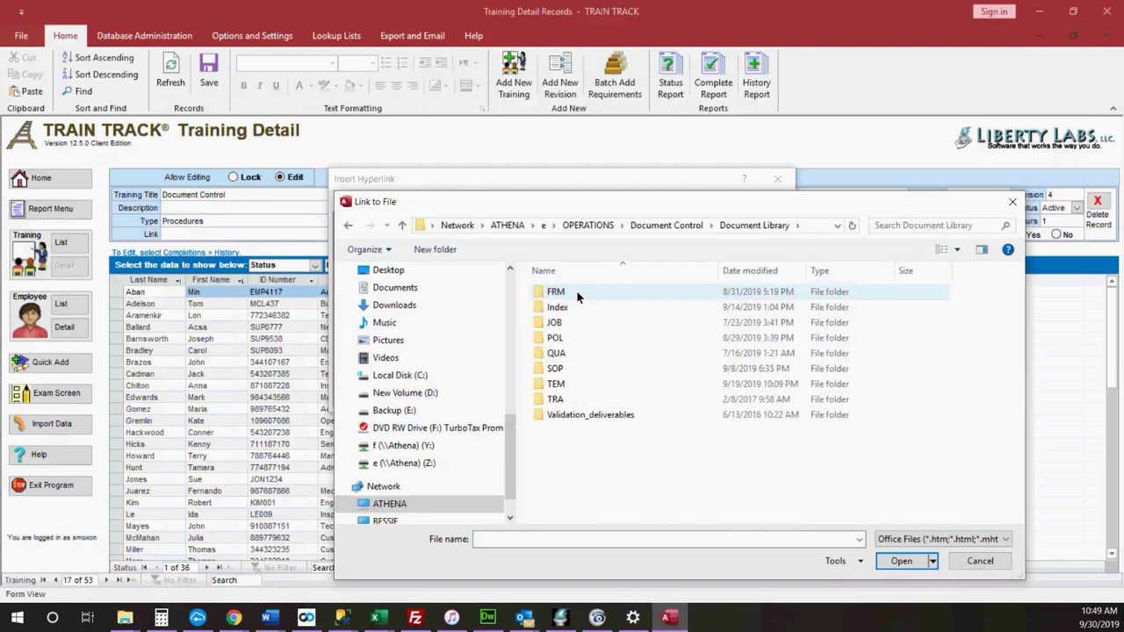
double_click(561, 368)
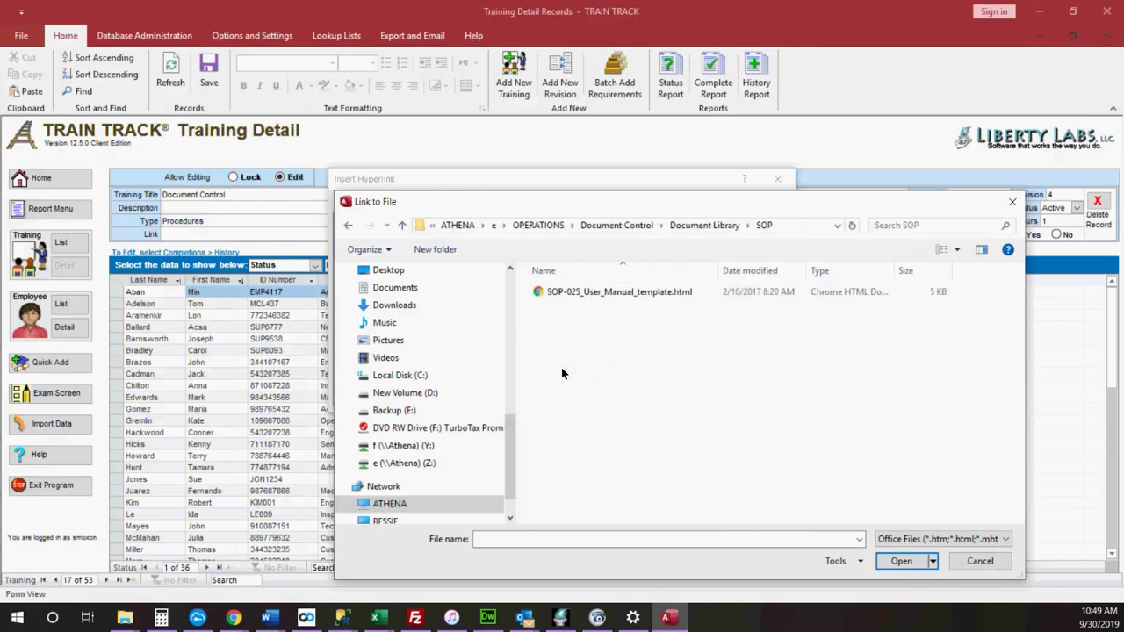
Show all file types, link SOP-001-DOCUMENT CONTROL_rev04.pdf to the training record, and open the new link to test it.
left_click(1004, 539)
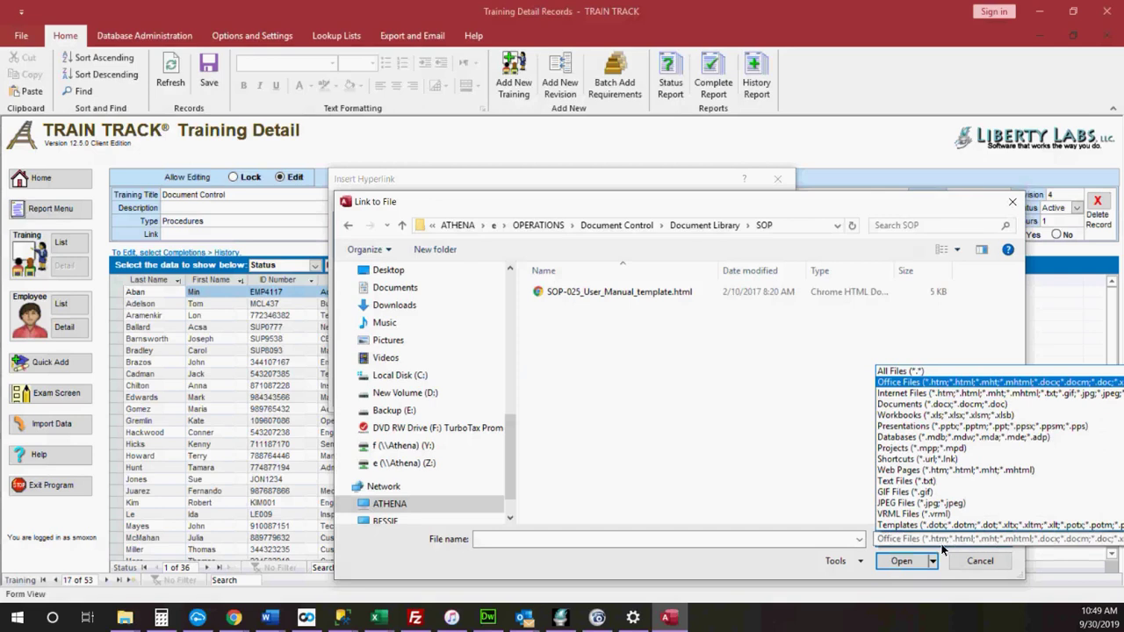
left_click(898, 372)
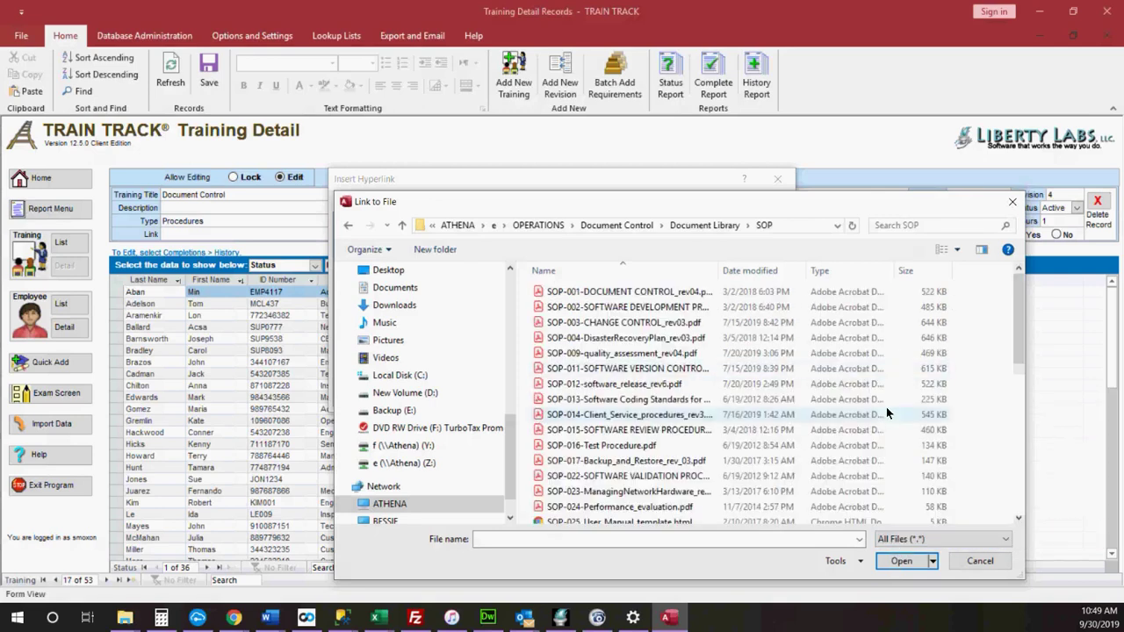
left_click(607, 293)
left_click(900, 560)
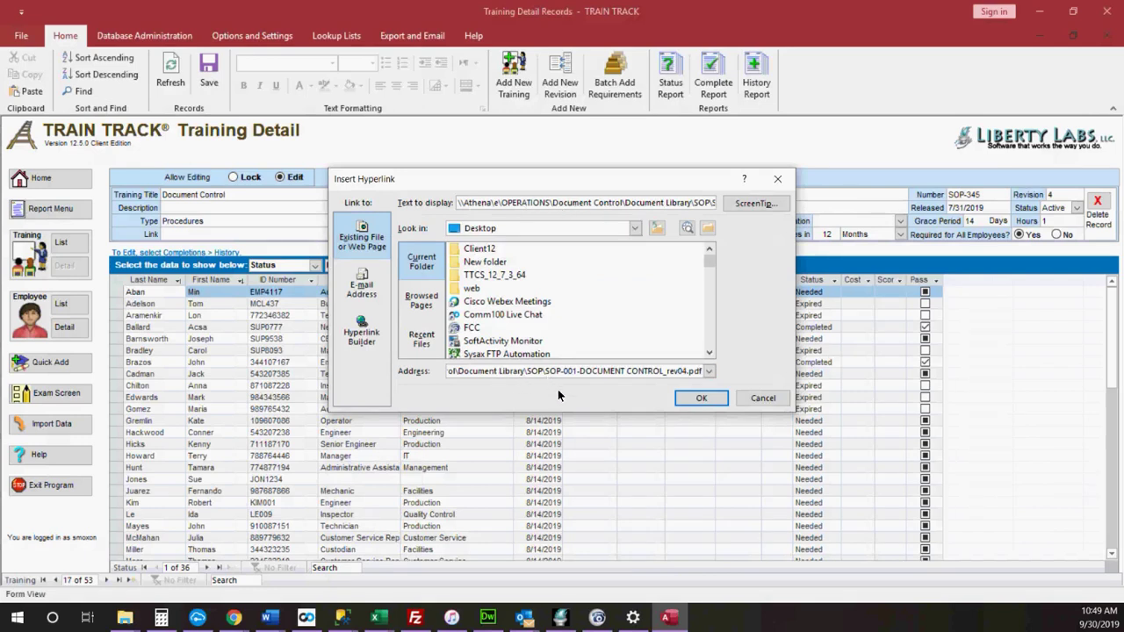
left_click(700, 398)
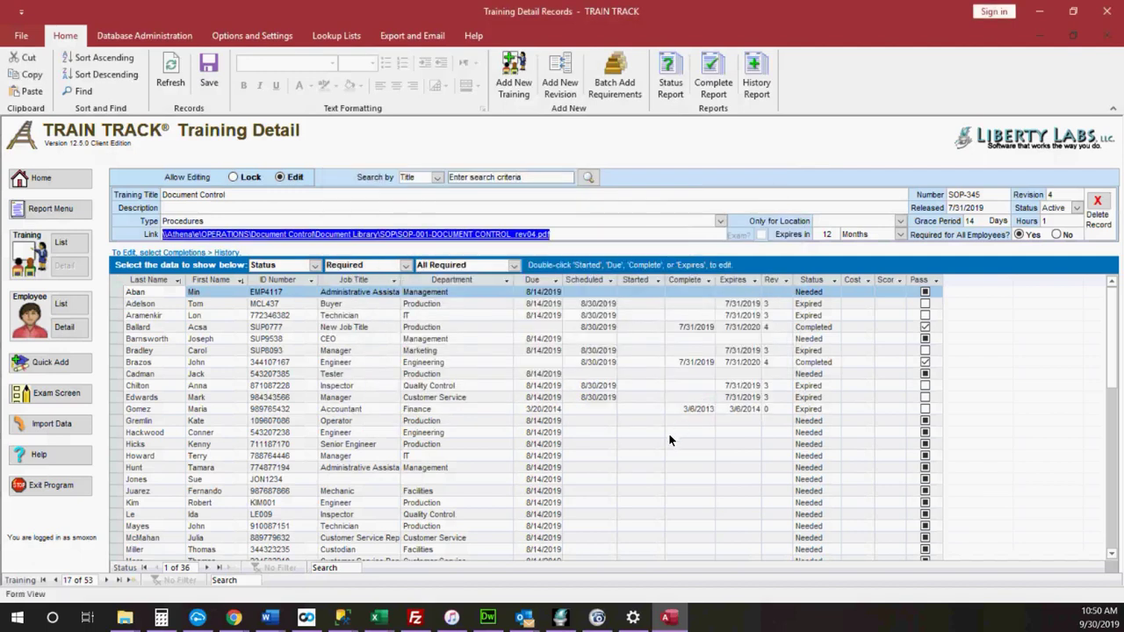
left_click(640, 432)
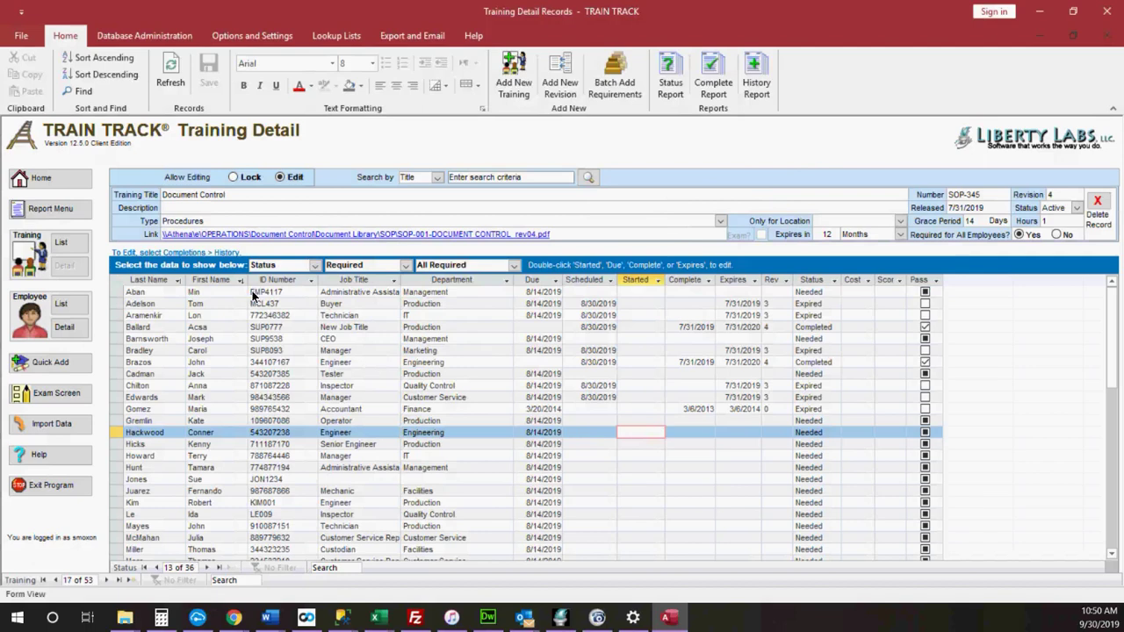
left_click(330, 236)
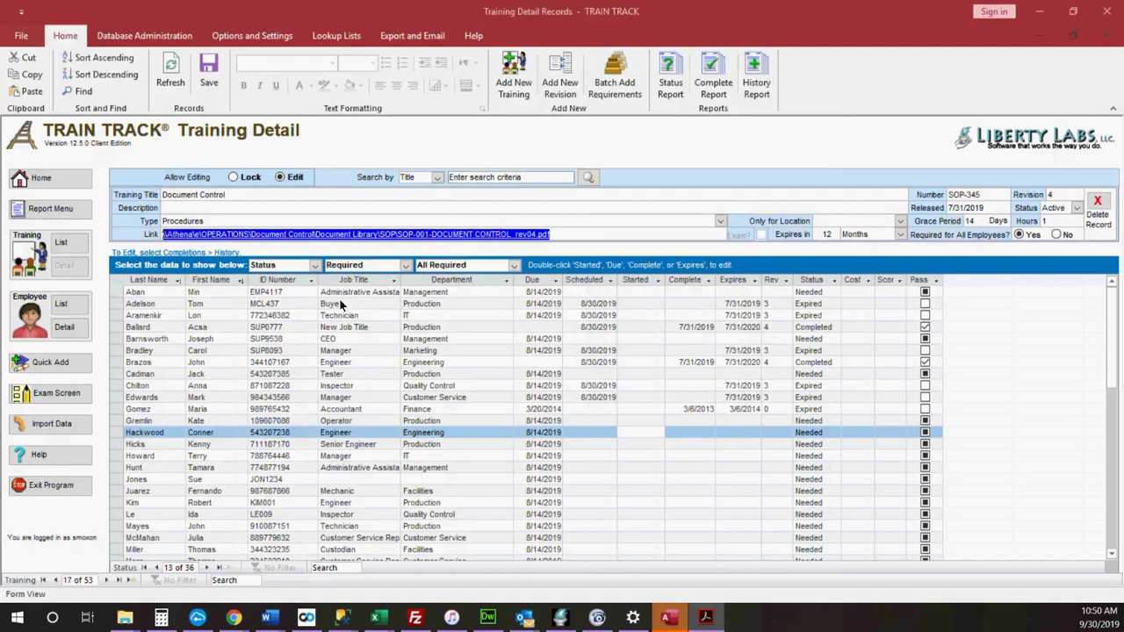
Switch the training's data display to Completions with the History (Edit) sub-category.
left_click(315, 266)
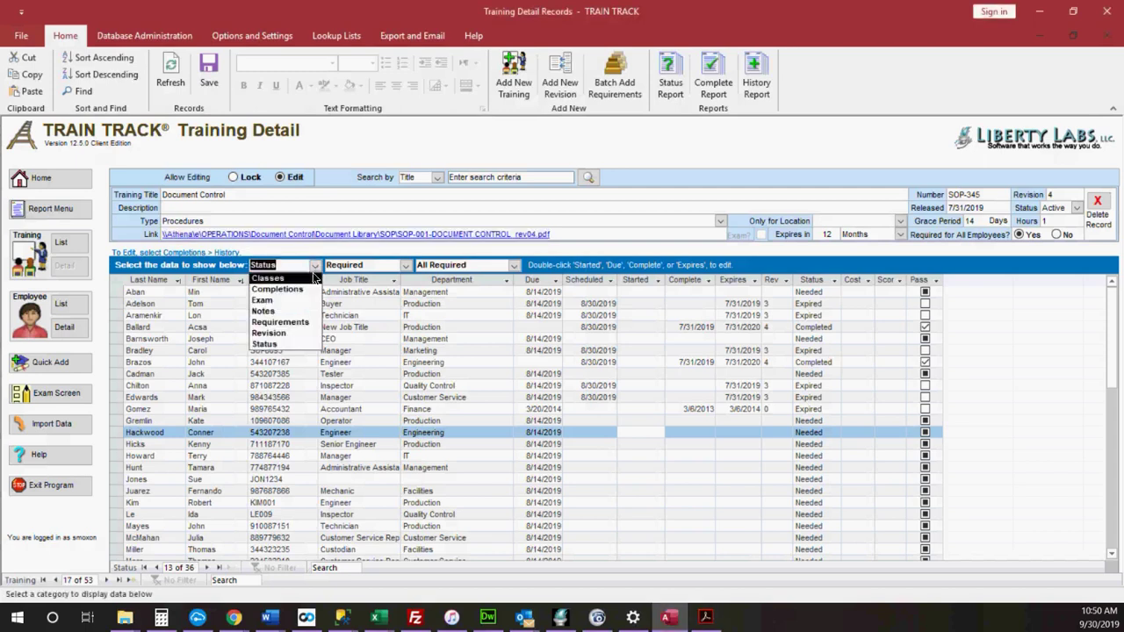
left_click(301, 290)
left_click(365, 278)
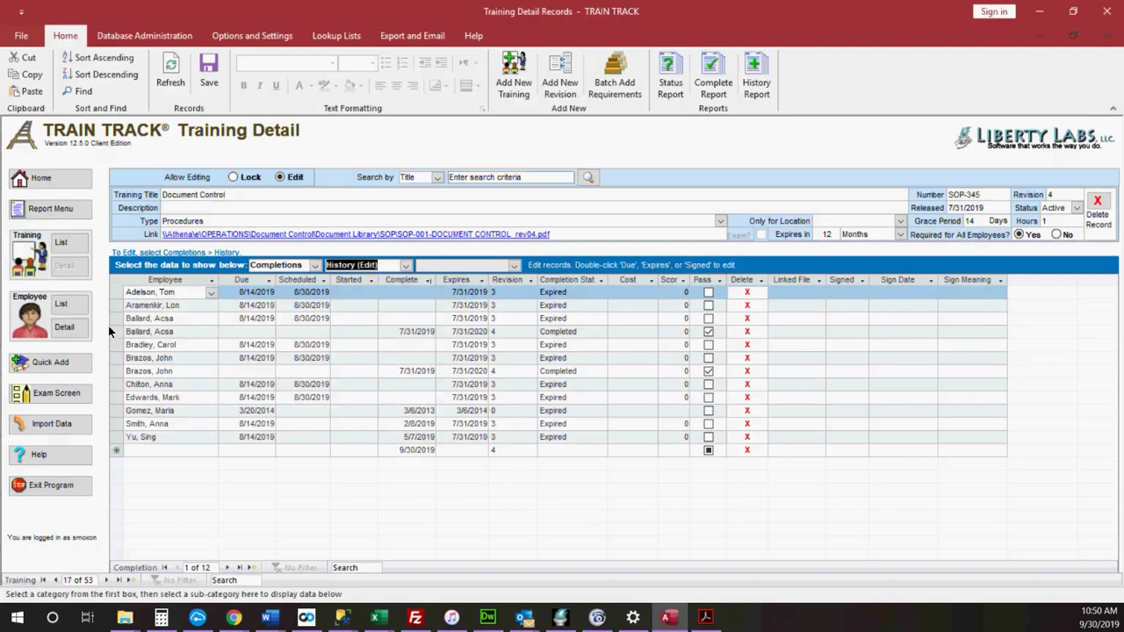
View the hyperlink options for the Linked File field of the first revision 4 completion dated 7/31/2019, and close them without linking.
left_click(114, 332)
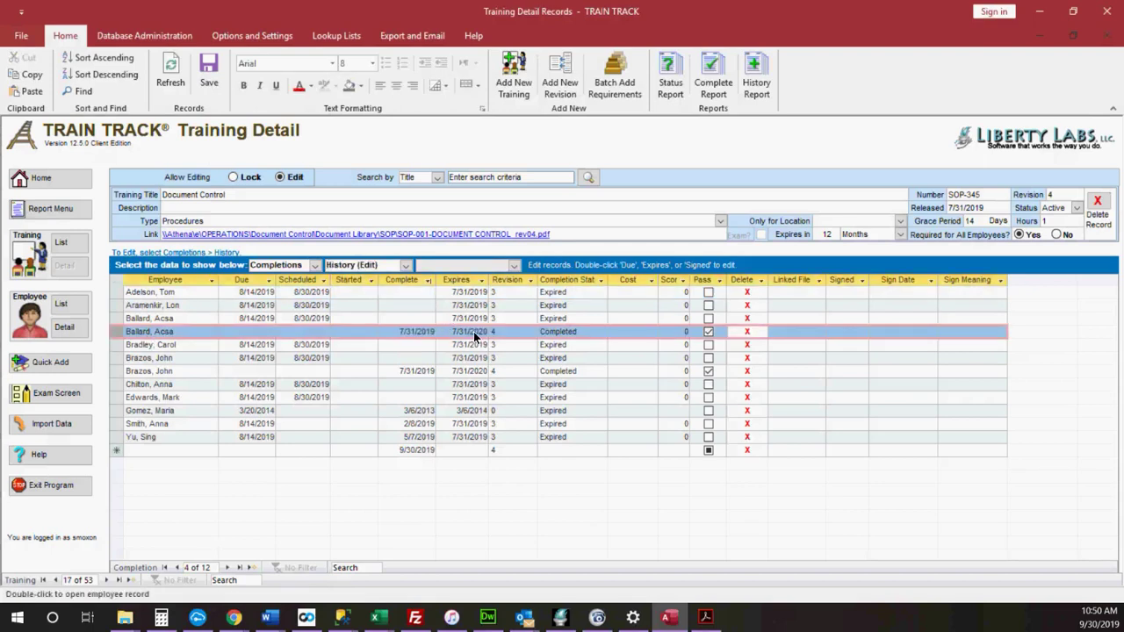
left_click(799, 337)
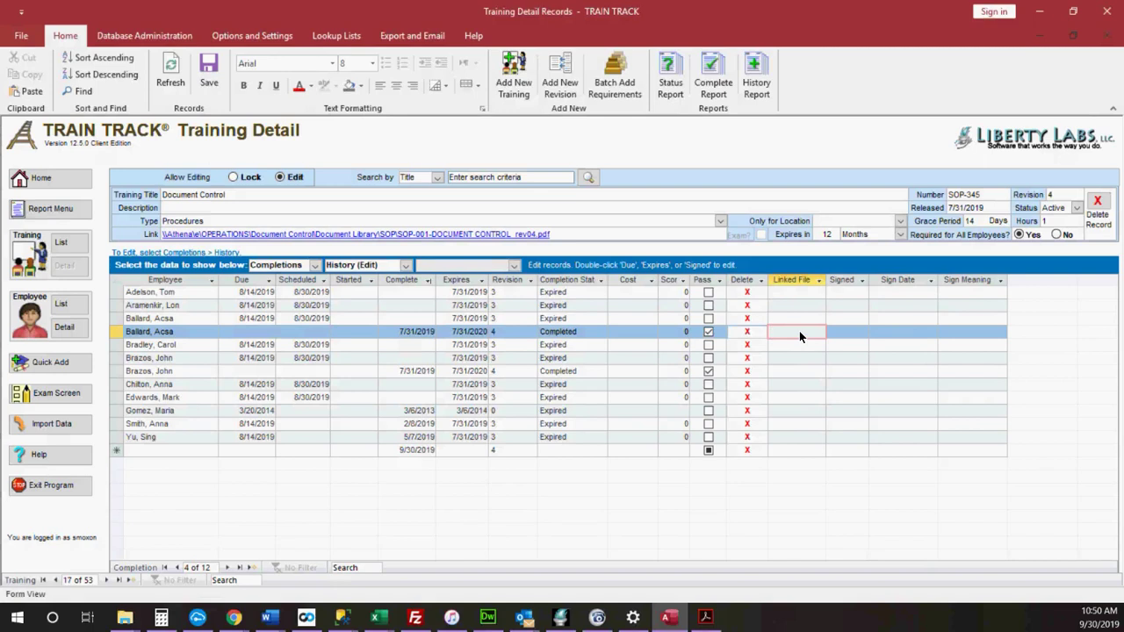
right_click(793, 331)
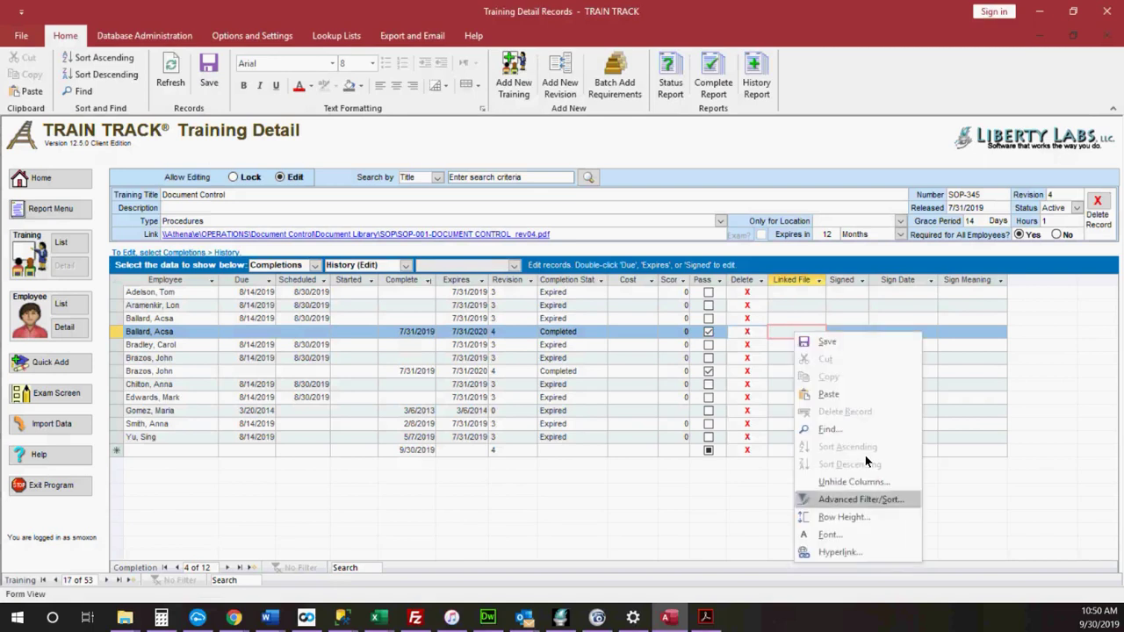
left_click(837, 552)
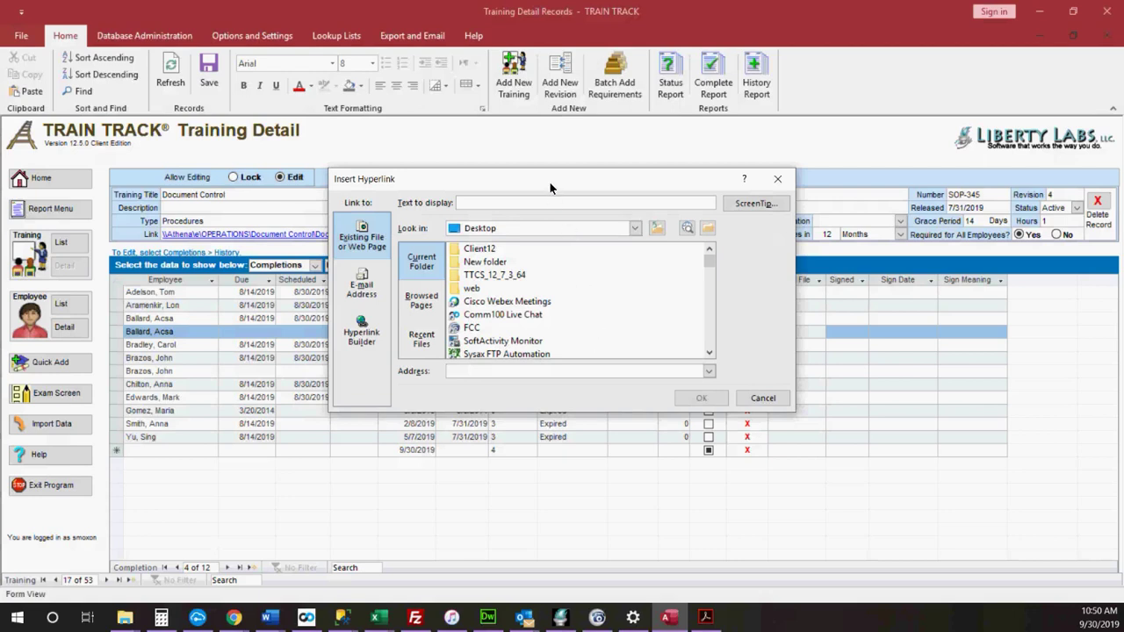
left_click(764, 399)
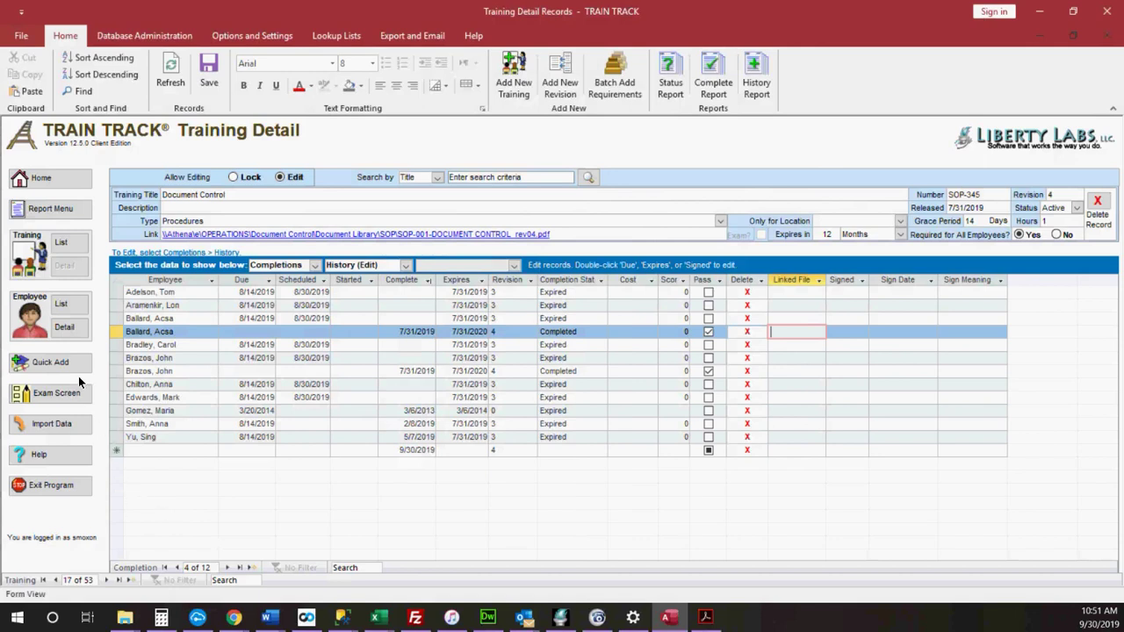
Open the detail record of the Production employee titled New Job Title and show the HR data under Employee Info.
left_click(68, 305)
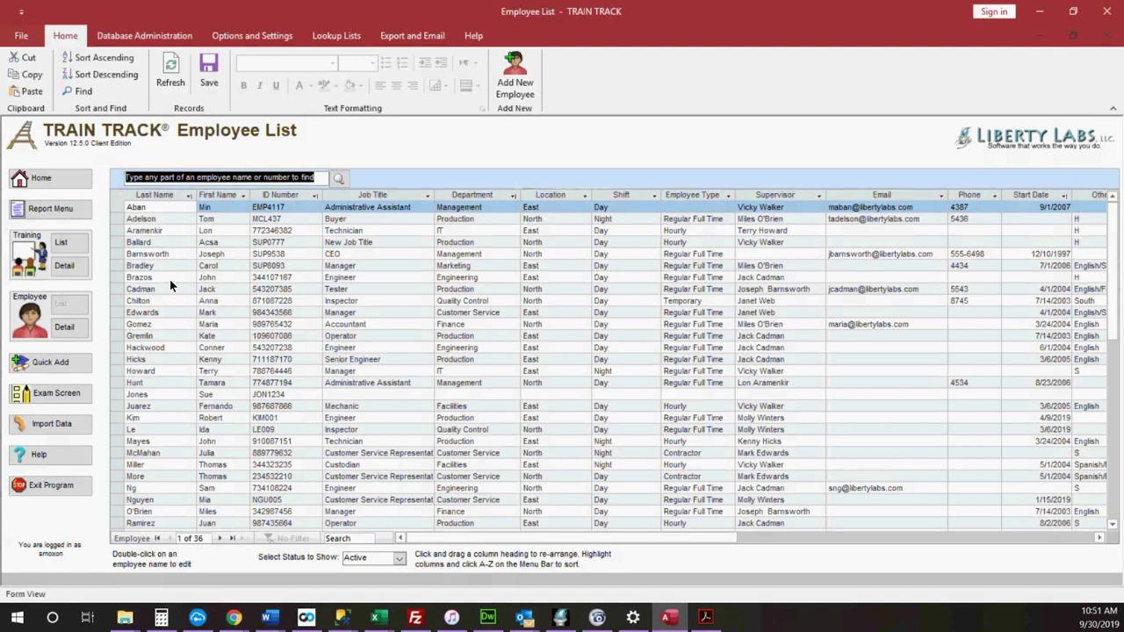
left_click(135, 242)
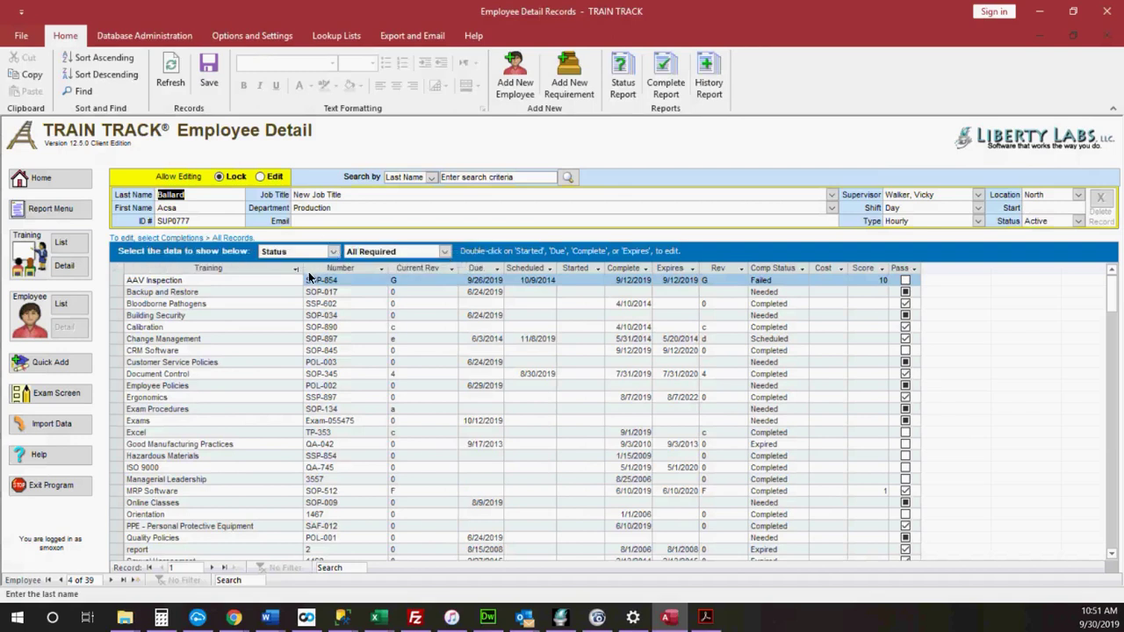
left_click(332, 252)
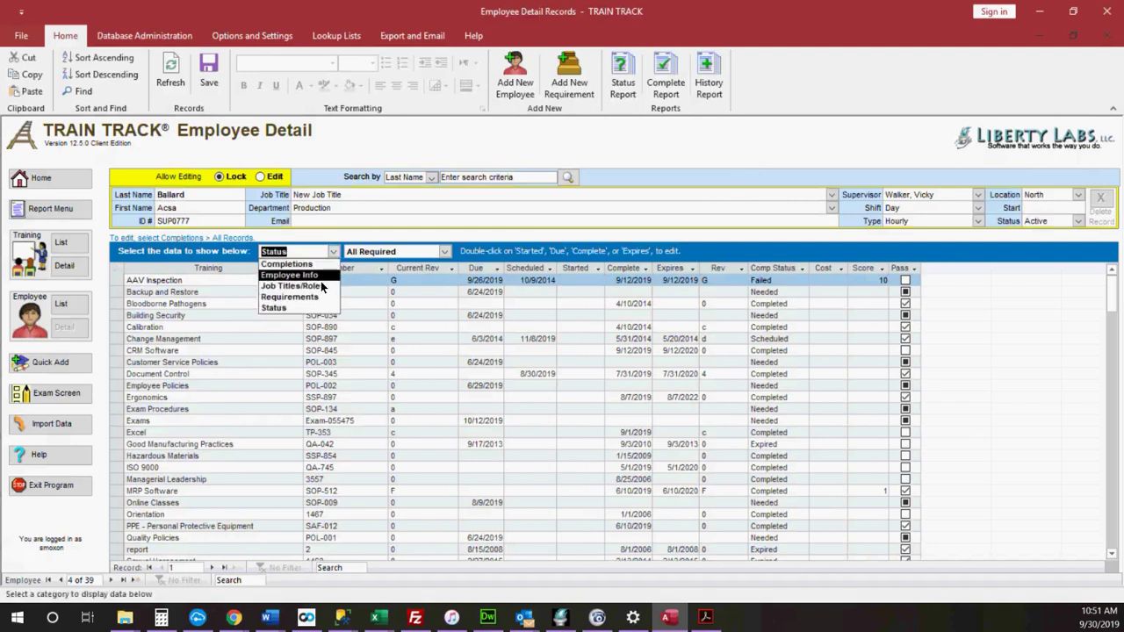
left_click(318, 275)
left_click(369, 265)
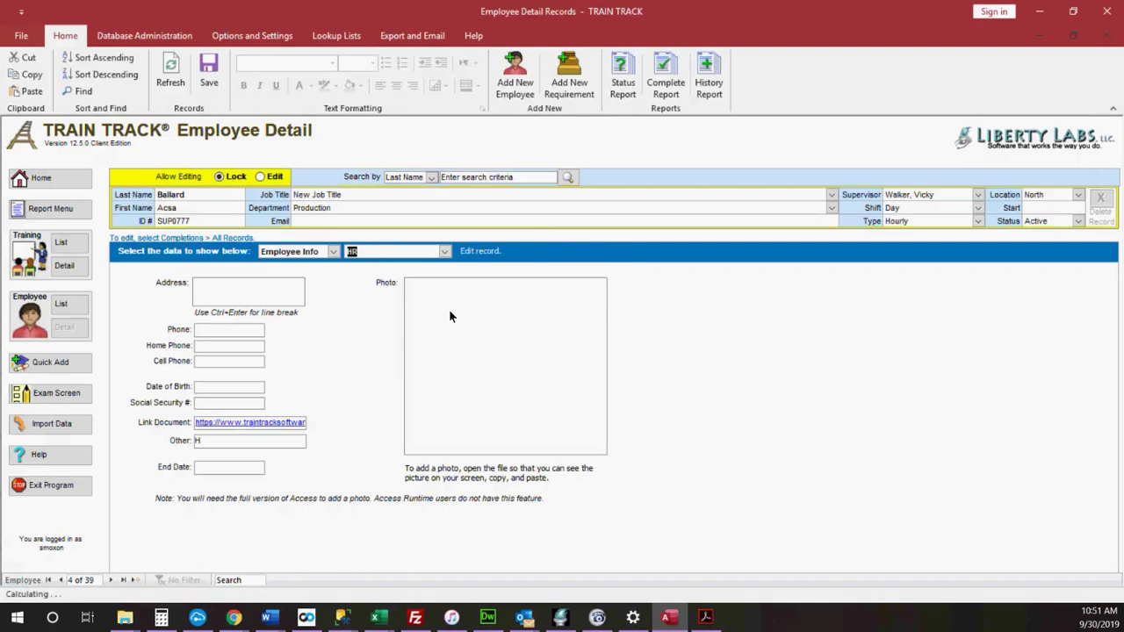
Review the hyperlink settings of the employee's Link Document field, accept the existing address, and follow the link.
right_click(226, 424)
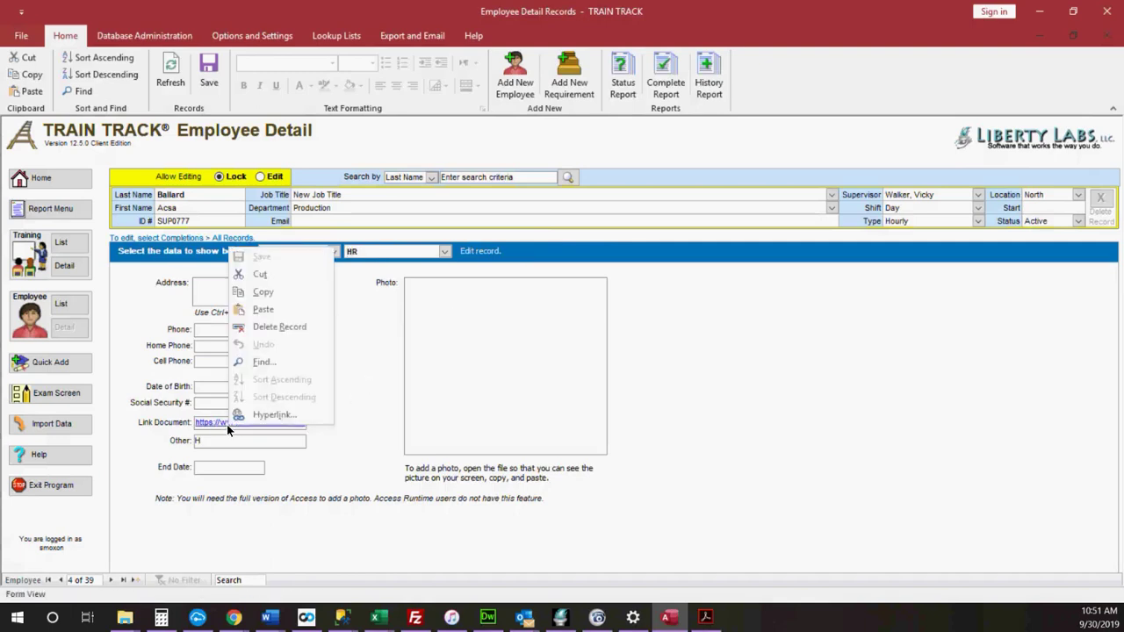
left_click(270, 413)
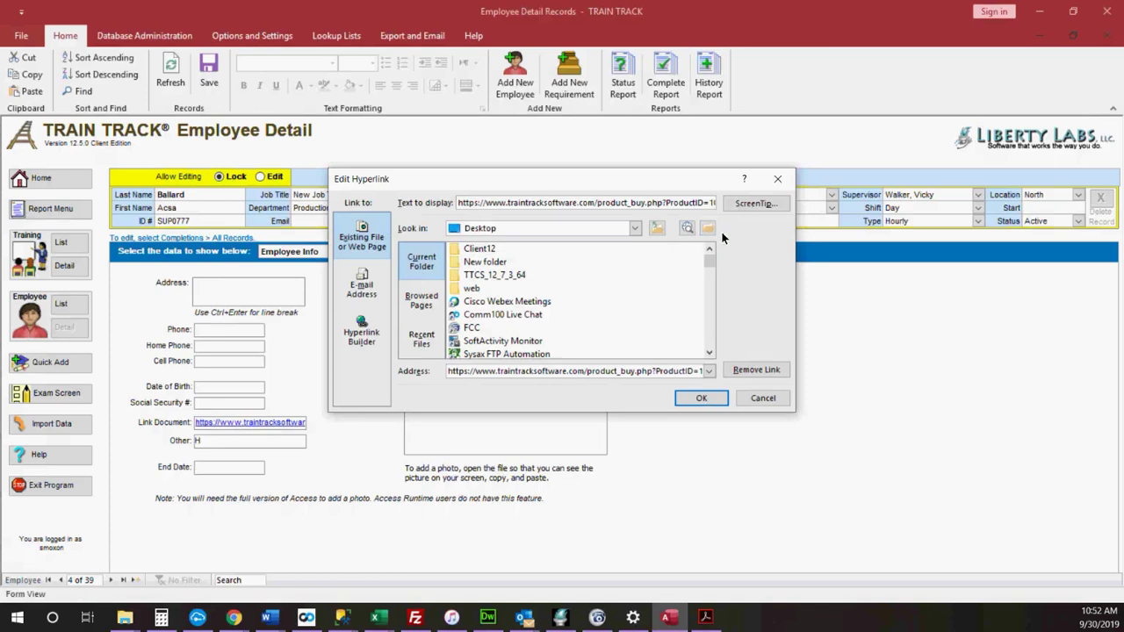
left_click(705, 399)
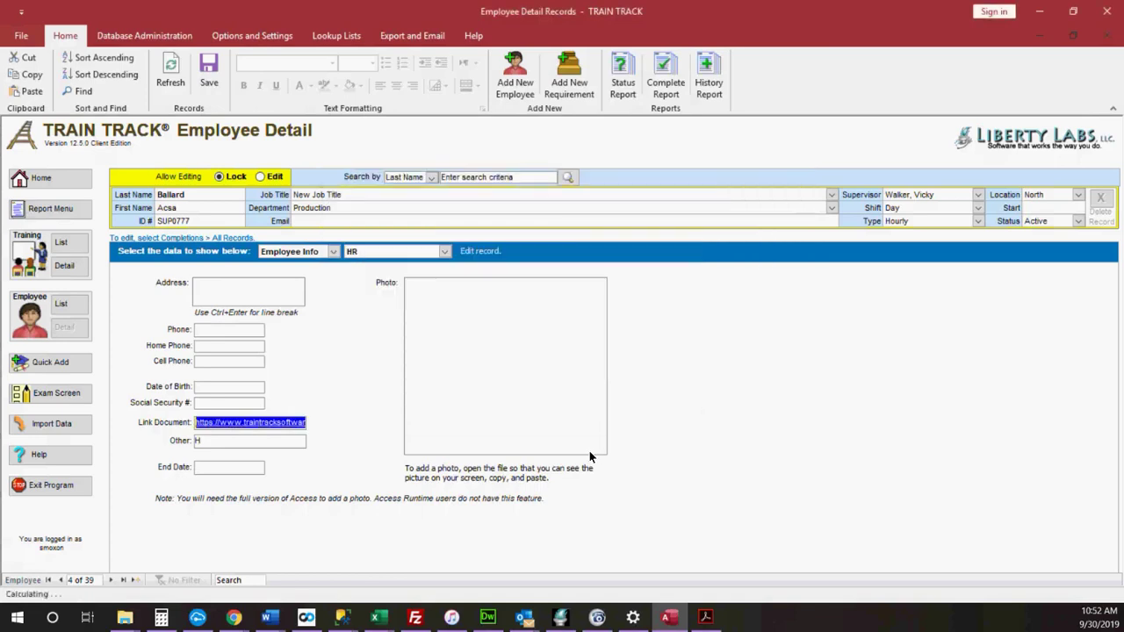
left_click(248, 427)
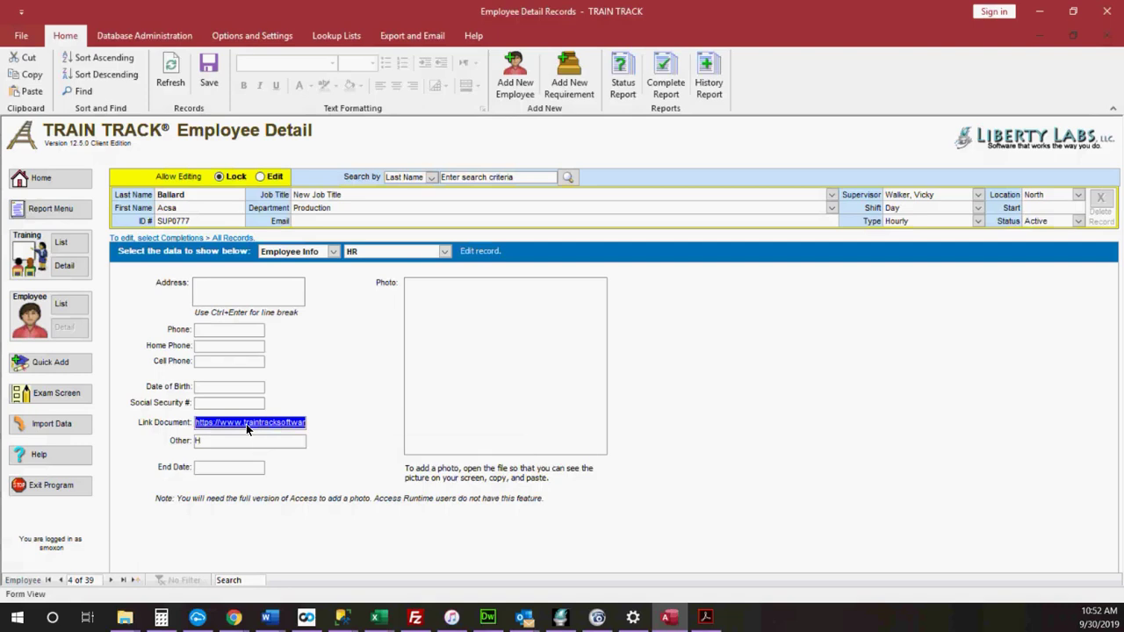